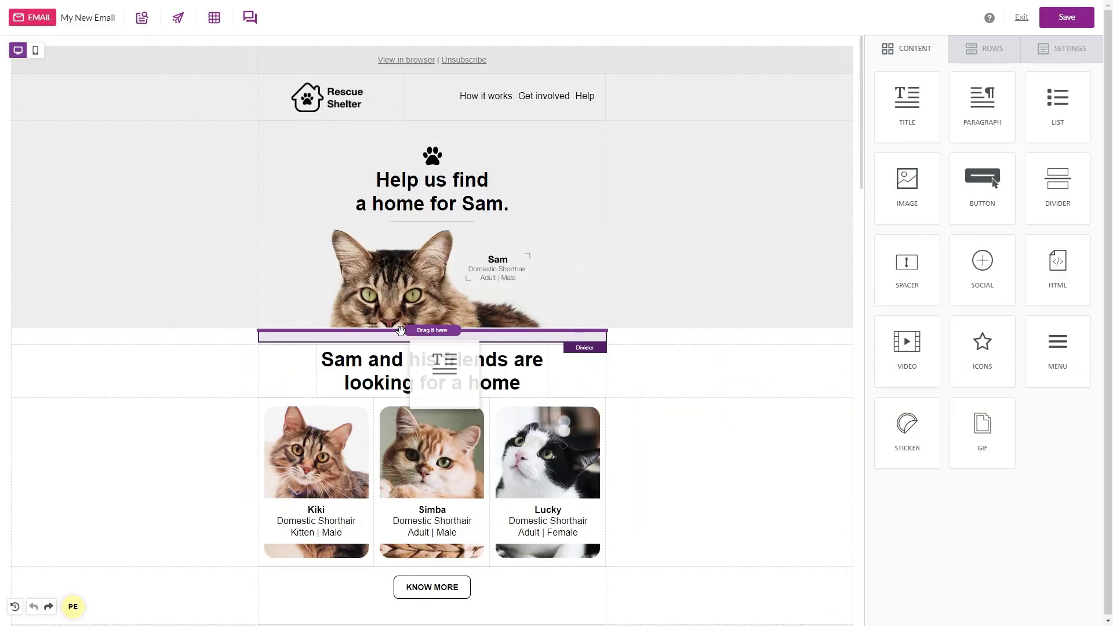
Add a paragraph, bulleted list, social icons and another list block below the title.
drag(986, 118, 447, 355)
drag(1058, 105, 379, 371)
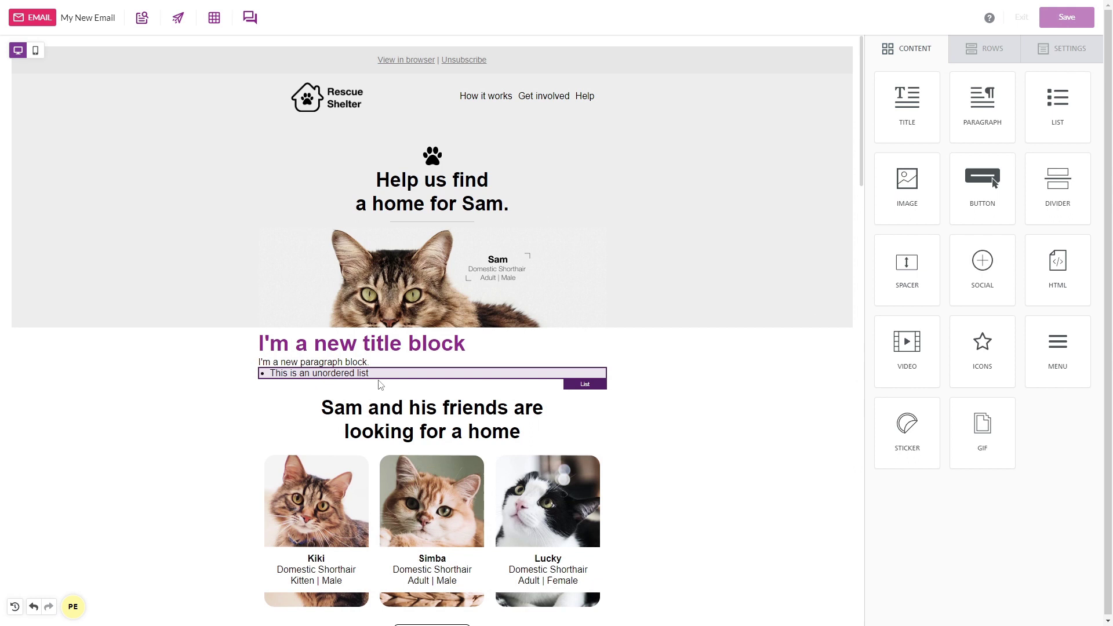
drag(988, 271, 567, 375)
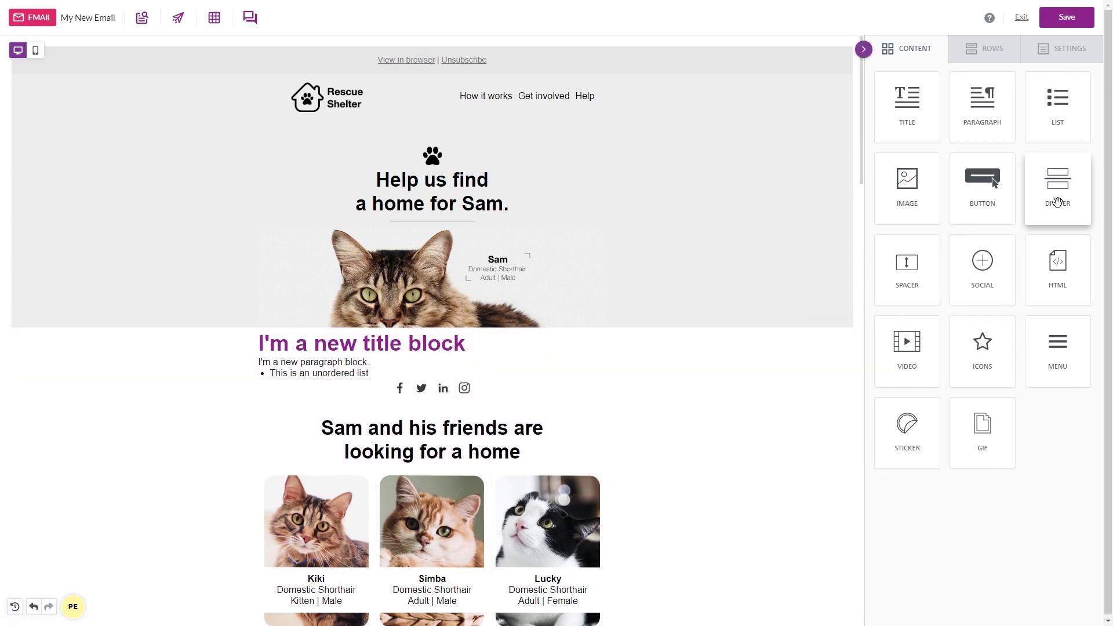
drag(1048, 113, 422, 409)
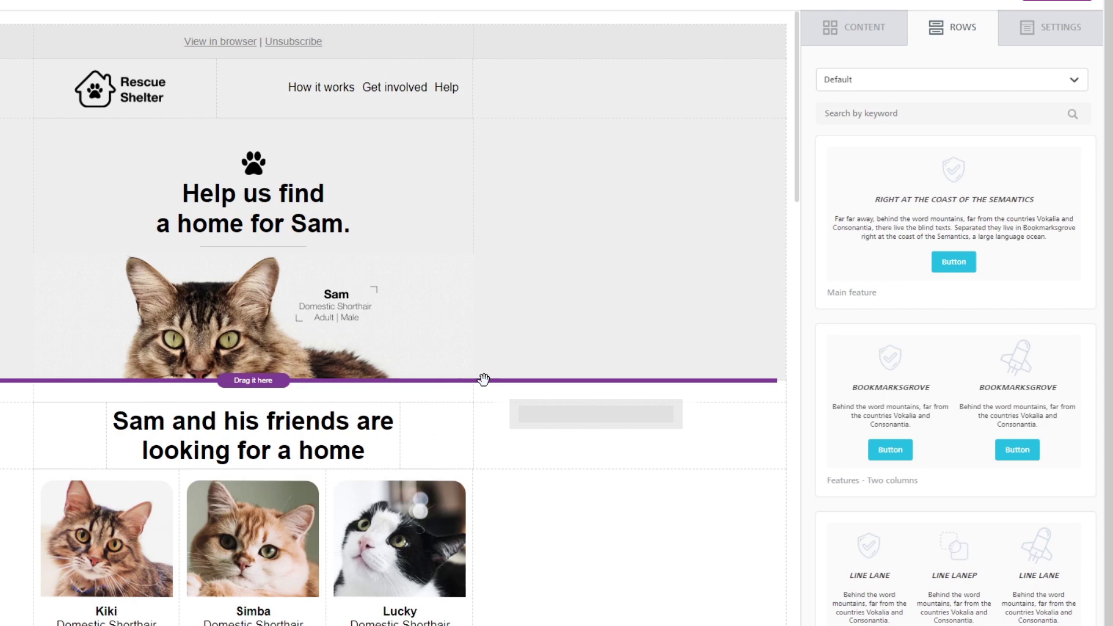
Insert a prebuilt row into the email from the Rows tab.
drag(952, 373, 615, 332)
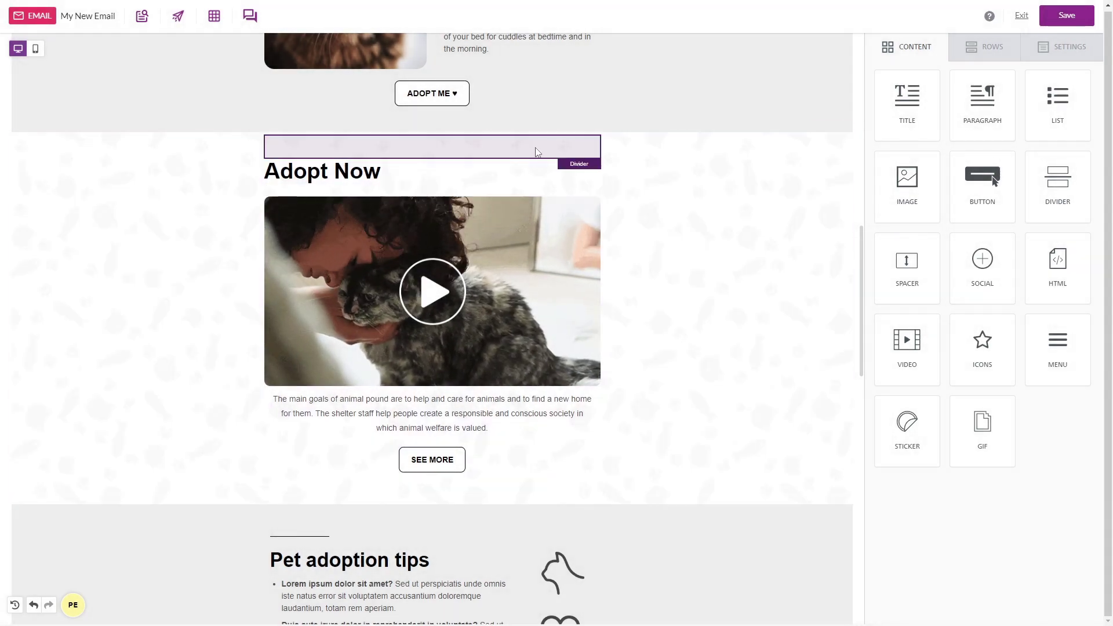
Select the Adopt Now row to show its Row Properties.
click(762, 269)
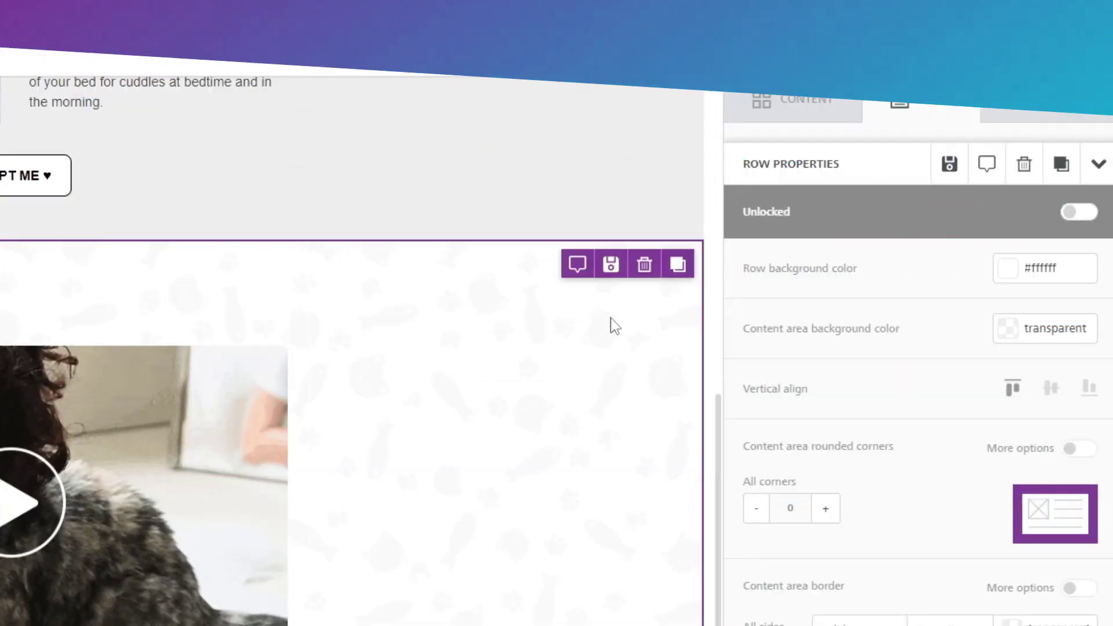
Save the Adopt Now row to the library as standard row 'New Row' under Category.
click(610, 263)
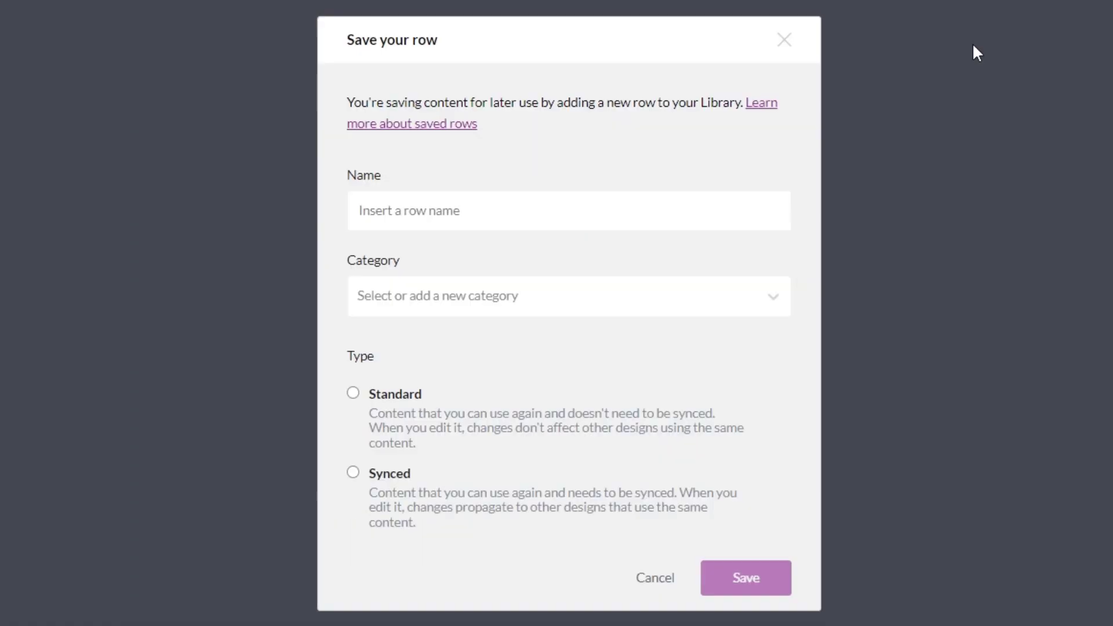
click(451, 205)
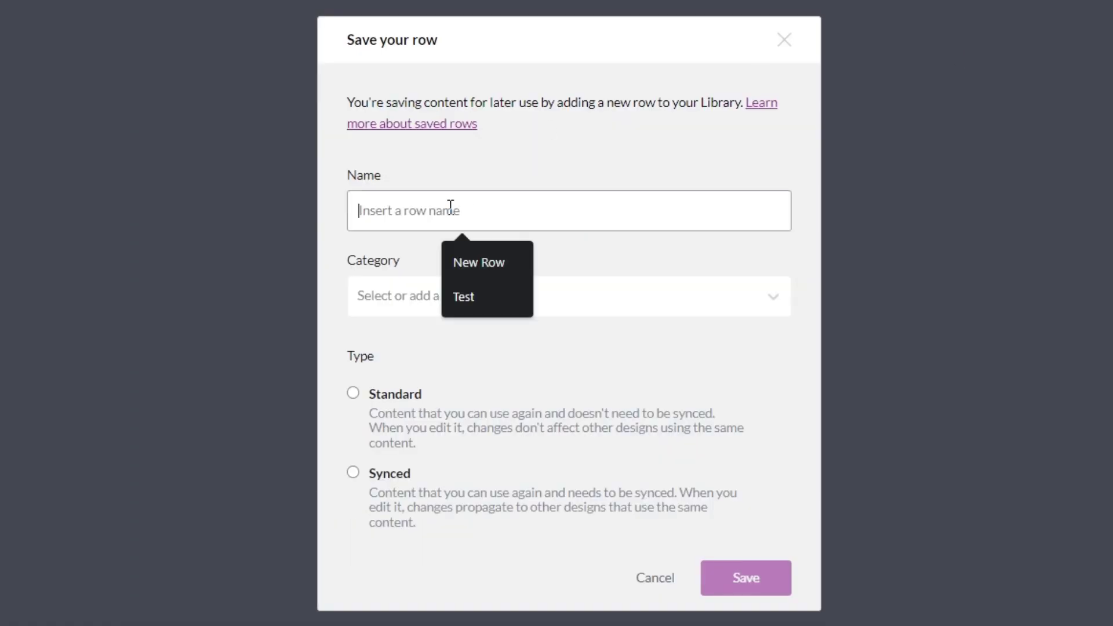
text(New Row)
click(534, 293)
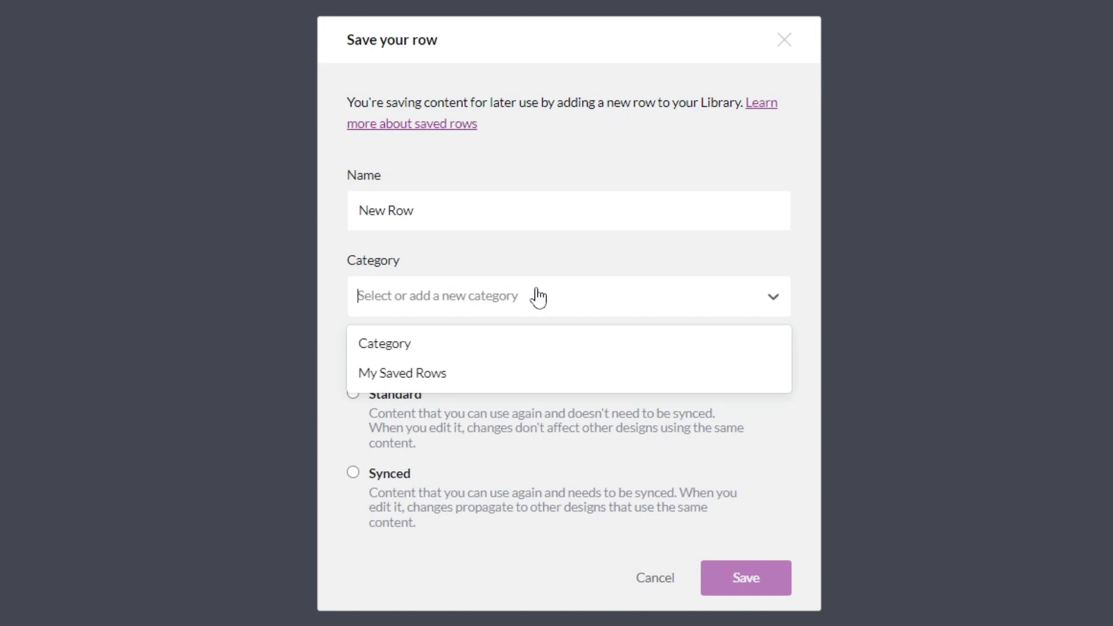
click(438, 350)
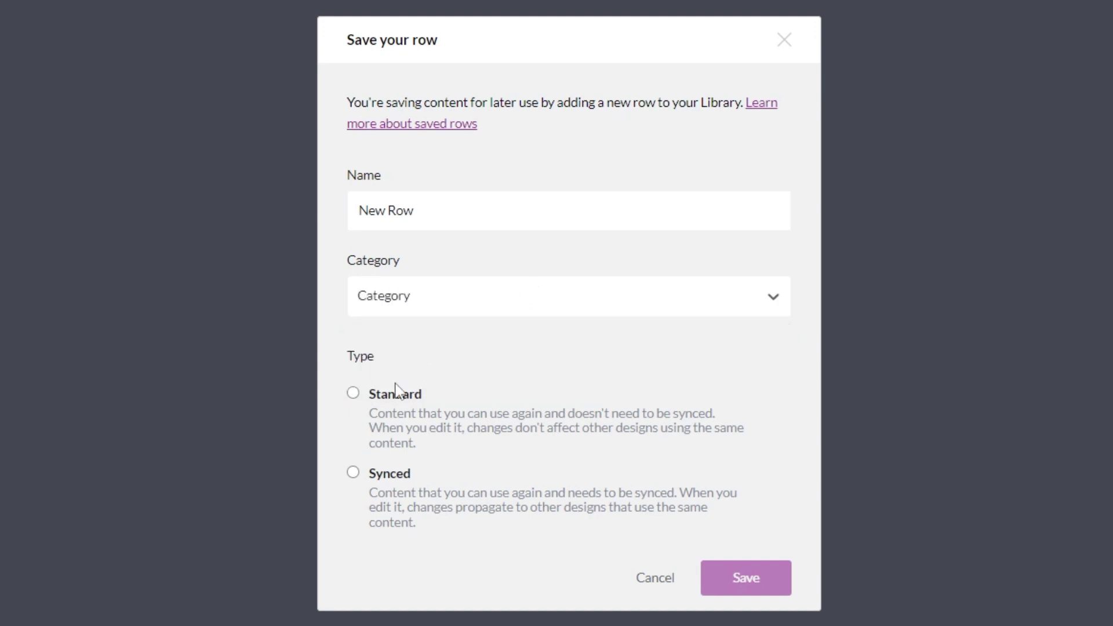
click(747, 590)
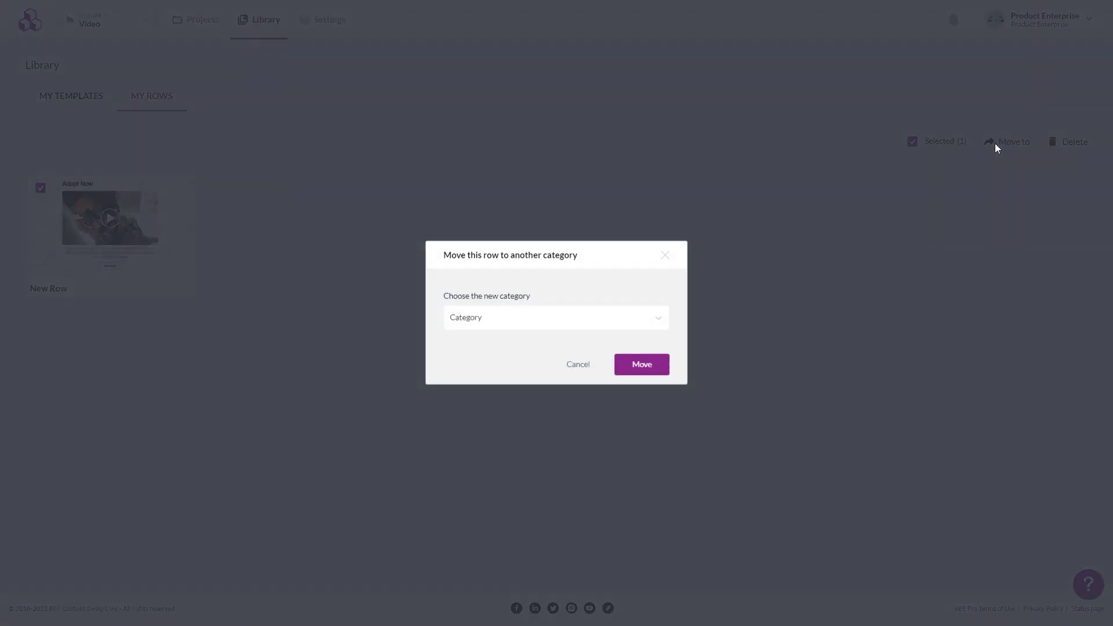
Move New Row into the My Saved Rows category.
click(524, 324)
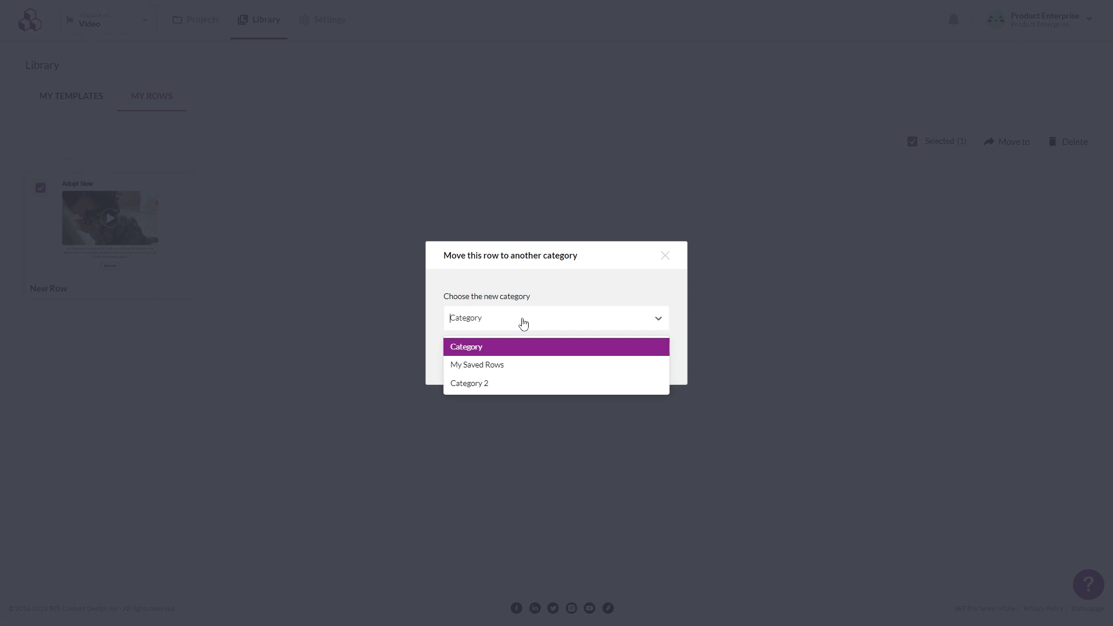
click(484, 368)
click(633, 372)
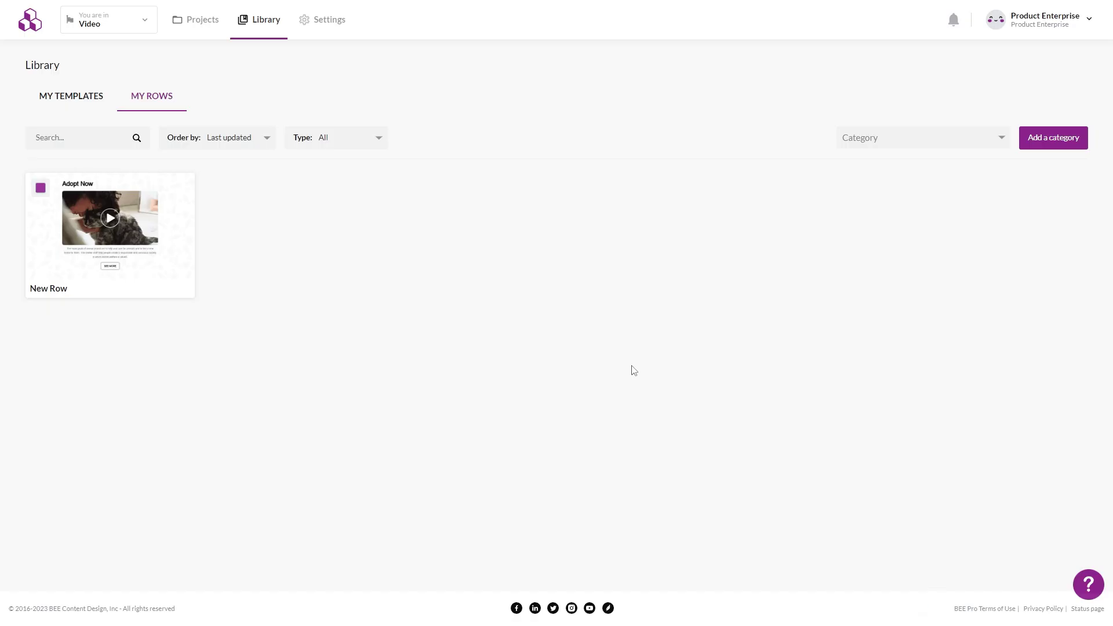
Filter saved rows by My Saved Rows, clear the filter, and return to the editor's rows.
click(958, 138)
click(853, 259)
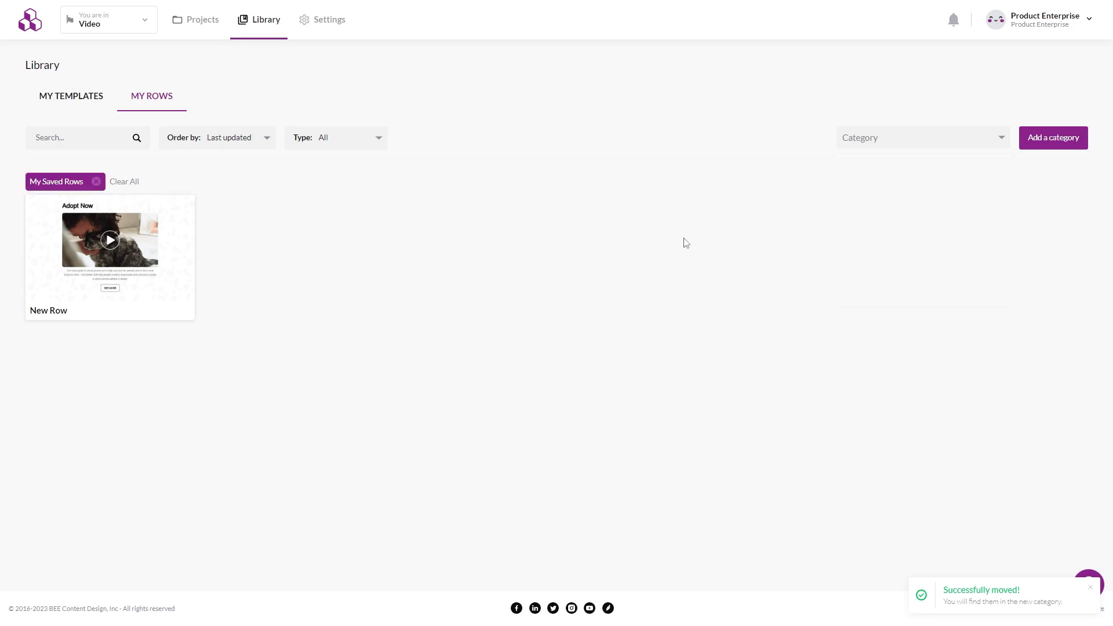
click(883, 143)
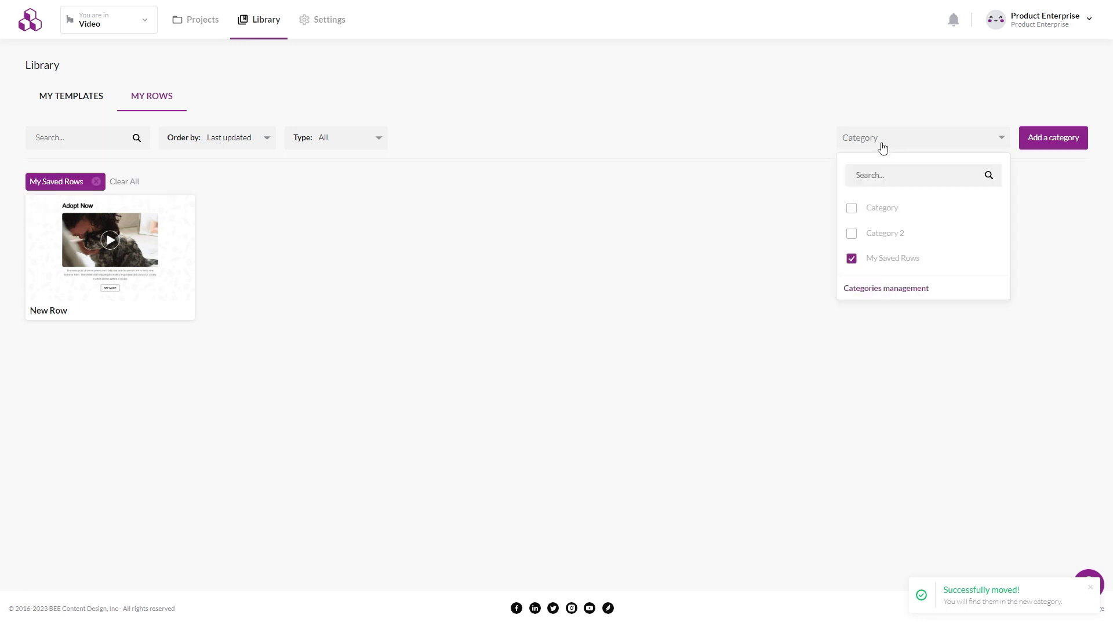
click(852, 259)
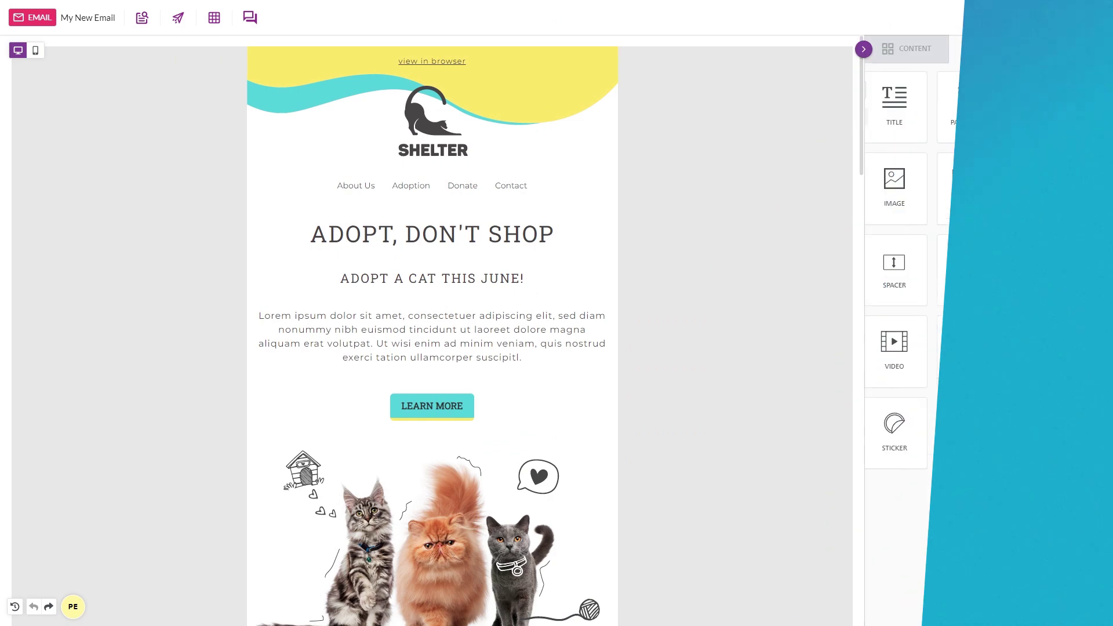
click(988, 51)
Insert the saved Adopt Now row from My Saved Rows at the top of the email.
click(941, 92)
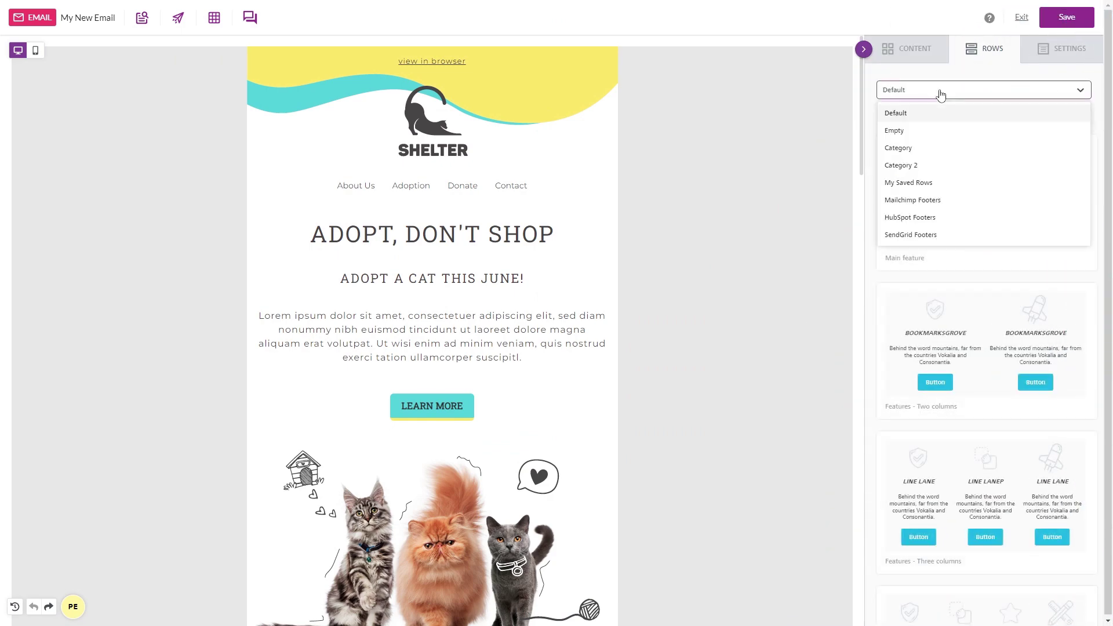
click(924, 184)
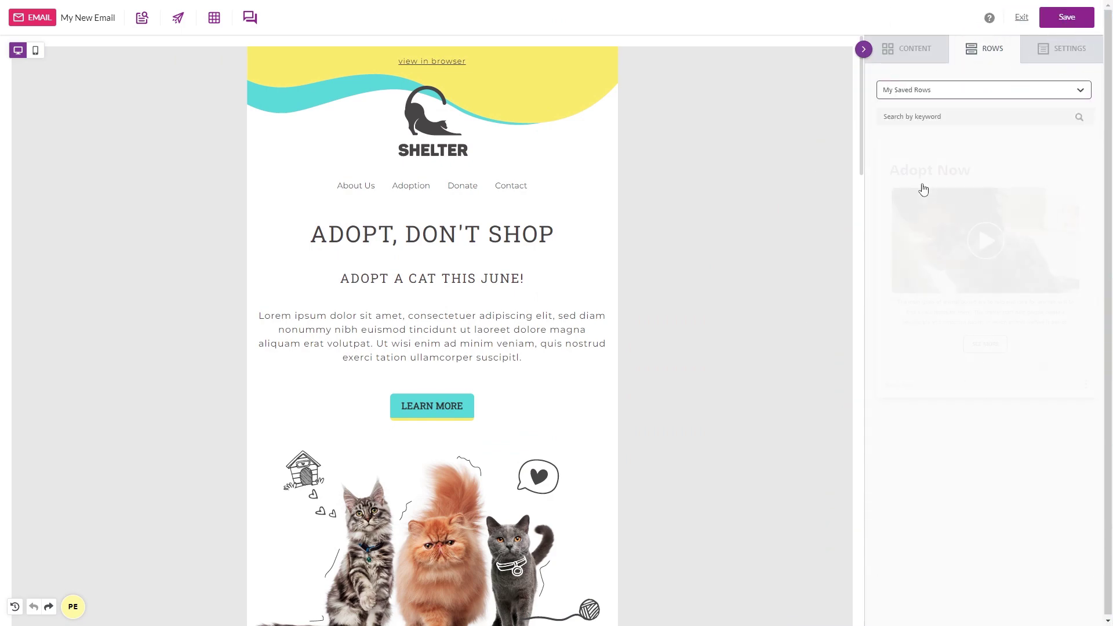
drag(940, 374, 589, 52)
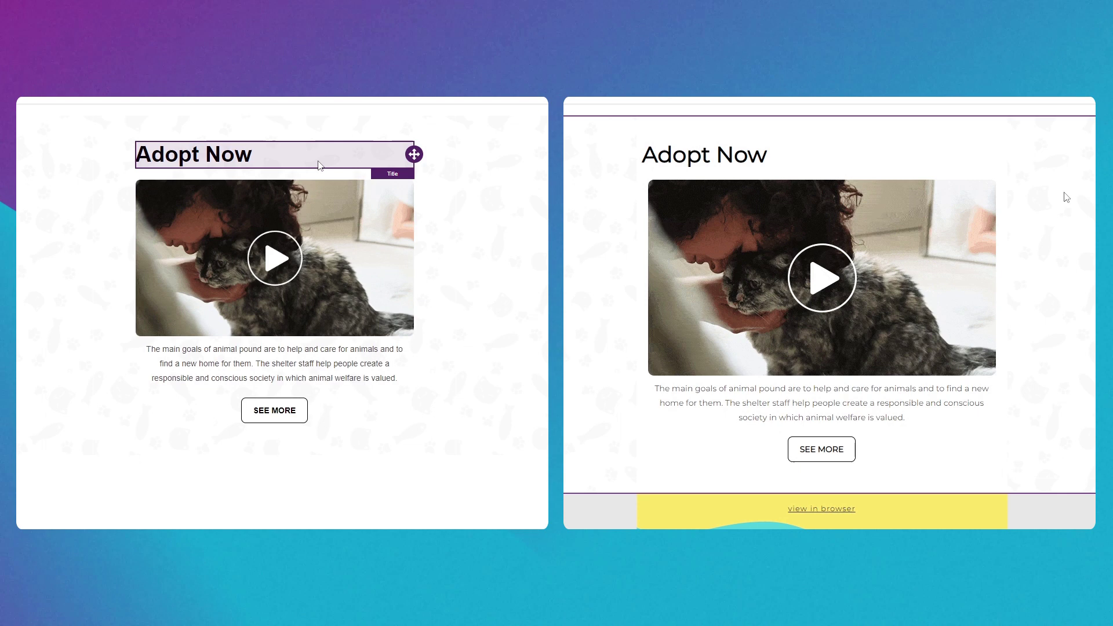
Change the row heading to read 'Adopt A Pet Now'.
click(318, 166)
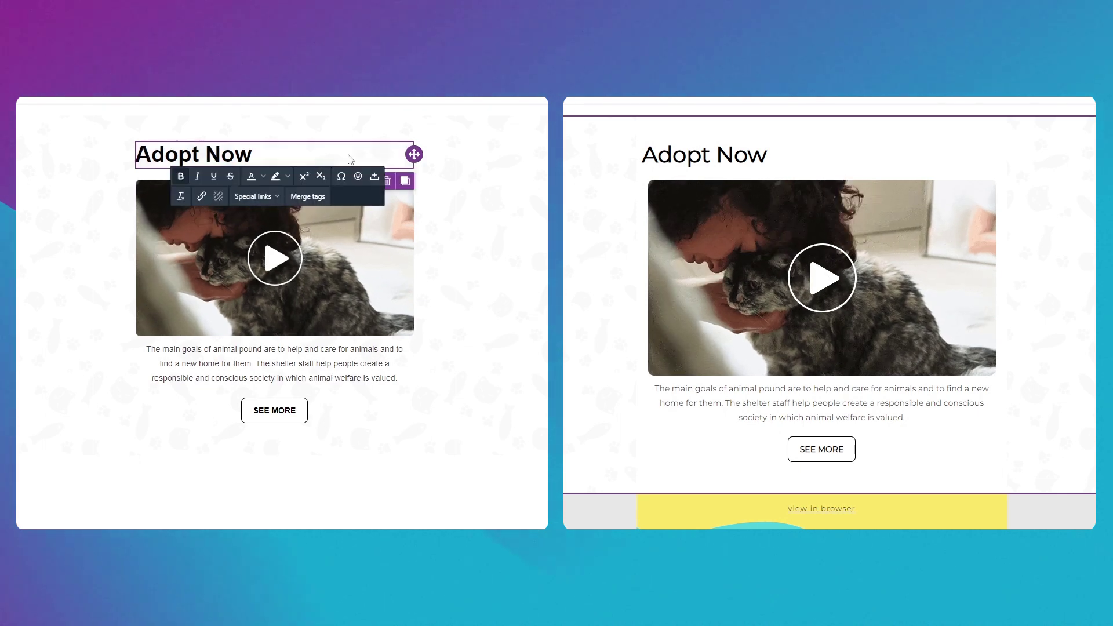
click(209, 153)
text(A )
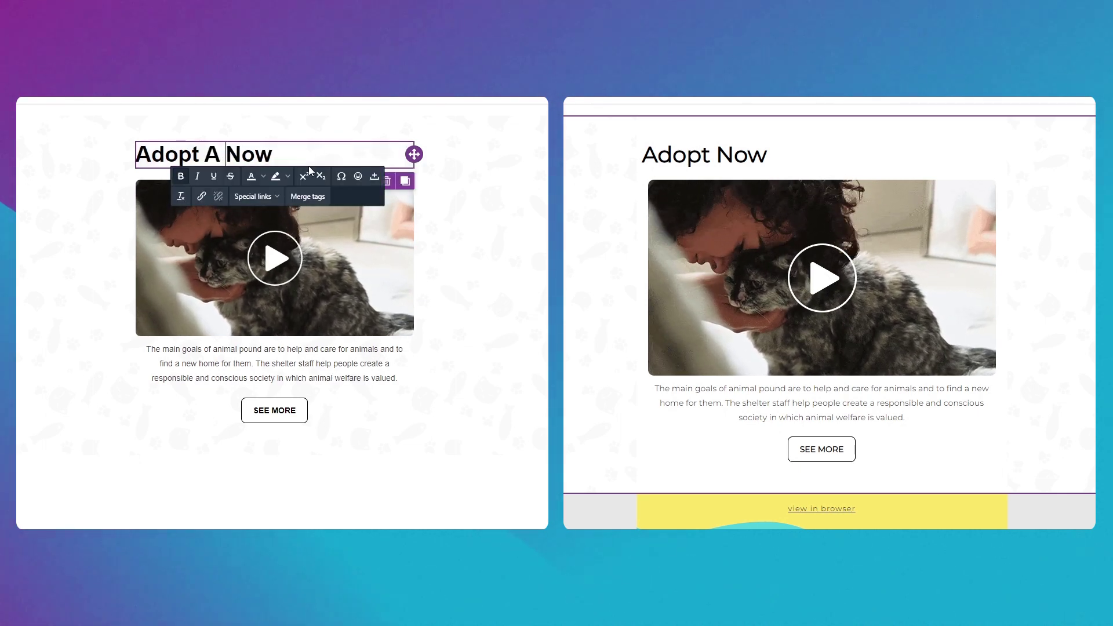
text(Pet)
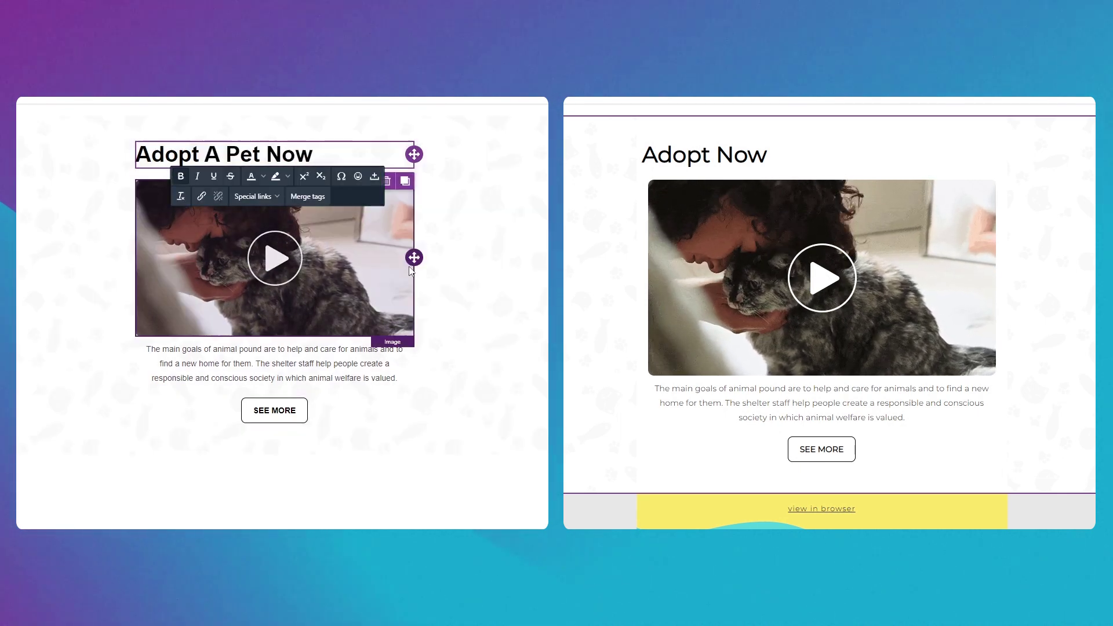
click(304, 350)
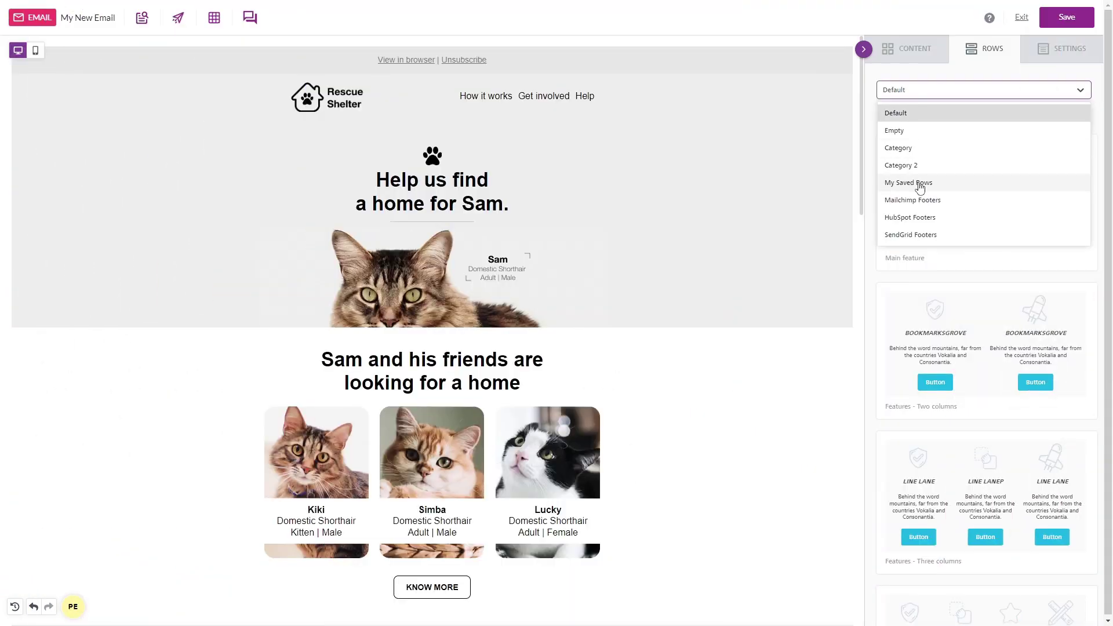
Insert the synced Adopt Now row from My Saved Rows below the email header.
click(917, 182)
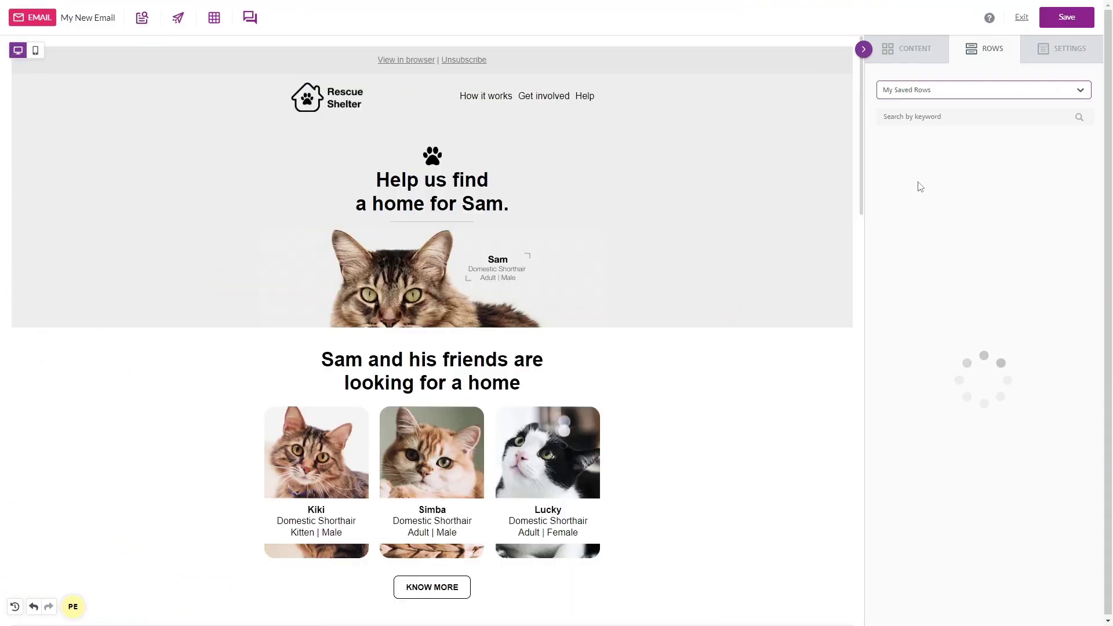
scroll(886, 293, down, 2)
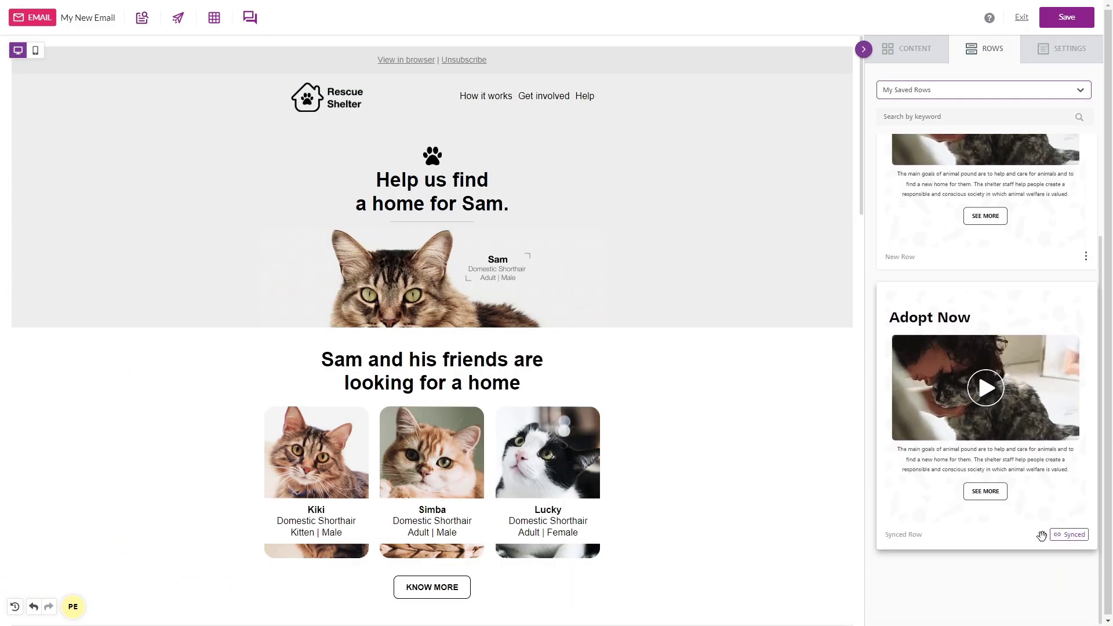
drag(1060, 537, 471, 129)
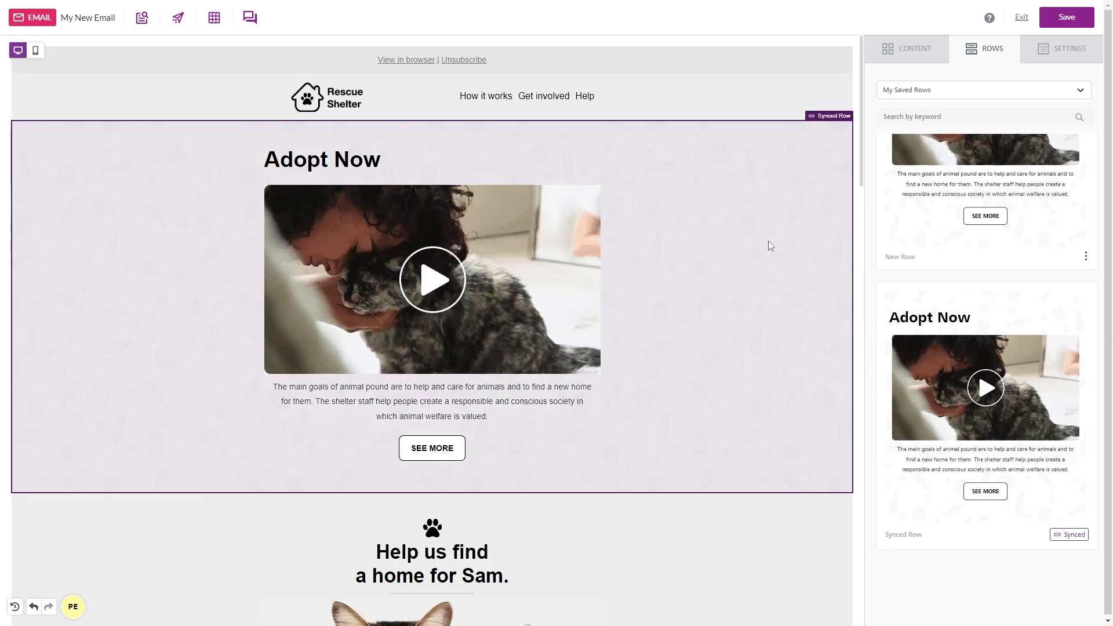
click(768, 246)
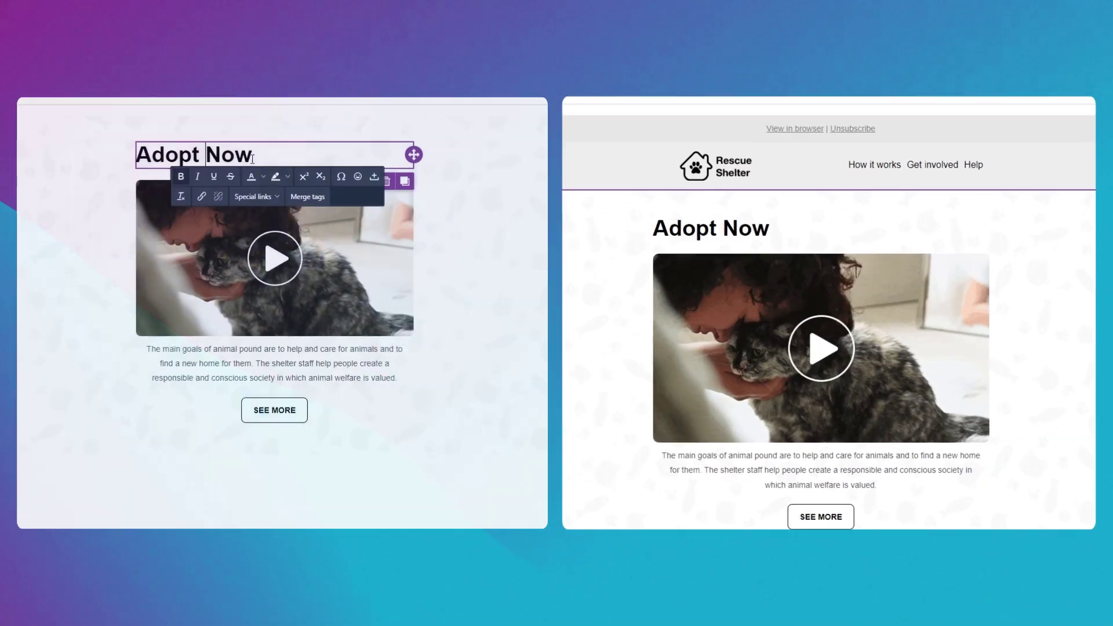
text(Pet)
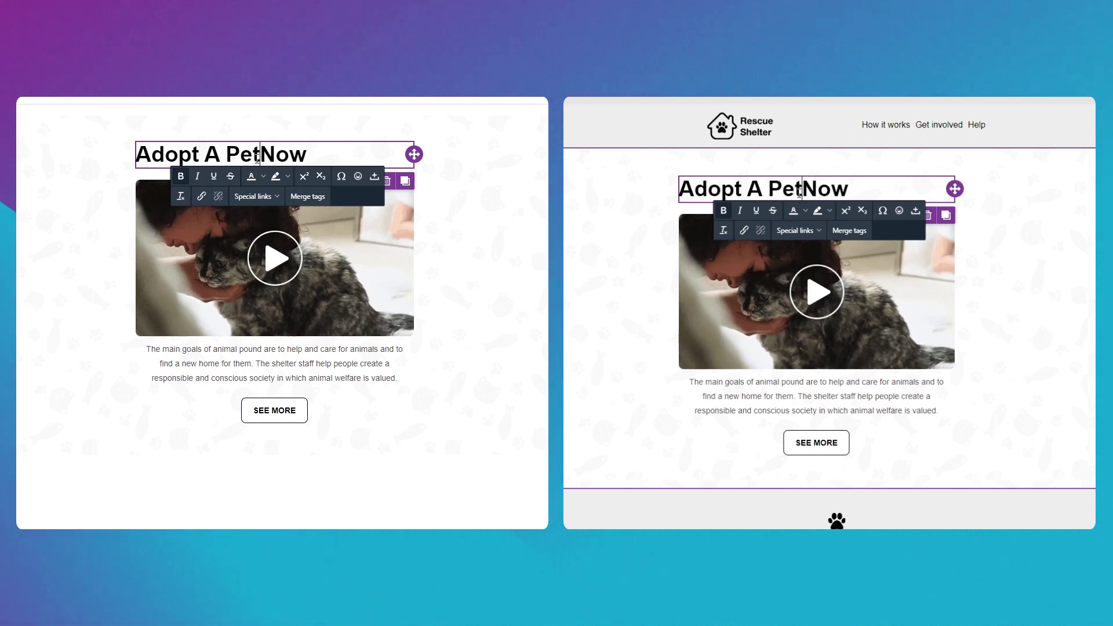
Make the synced row's paragraph text bold and underlined.
click(461, 452)
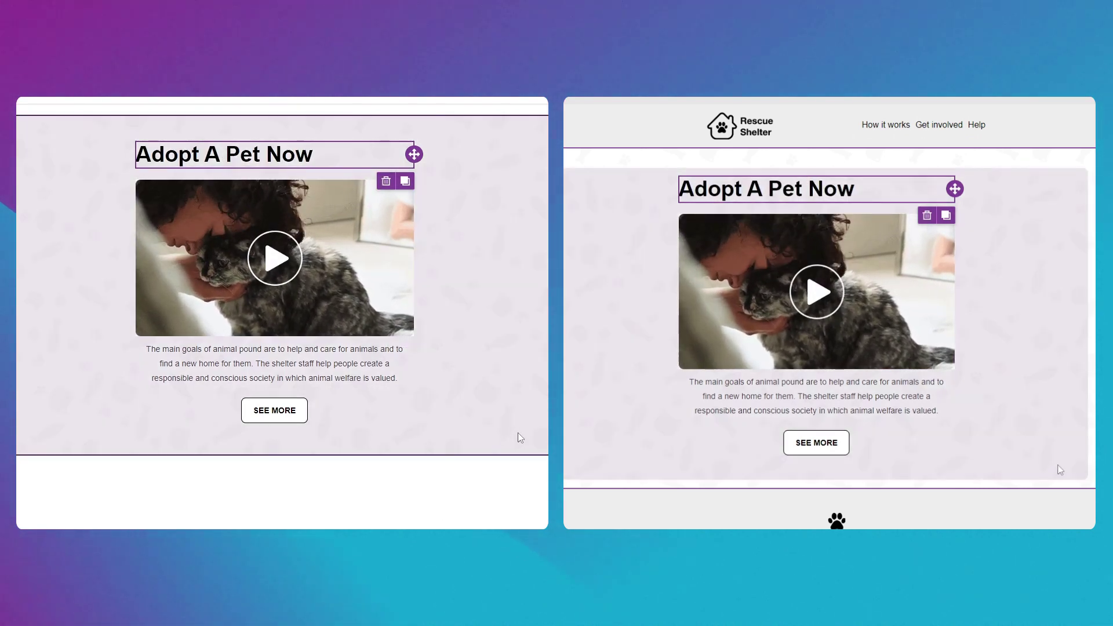
click(388, 376)
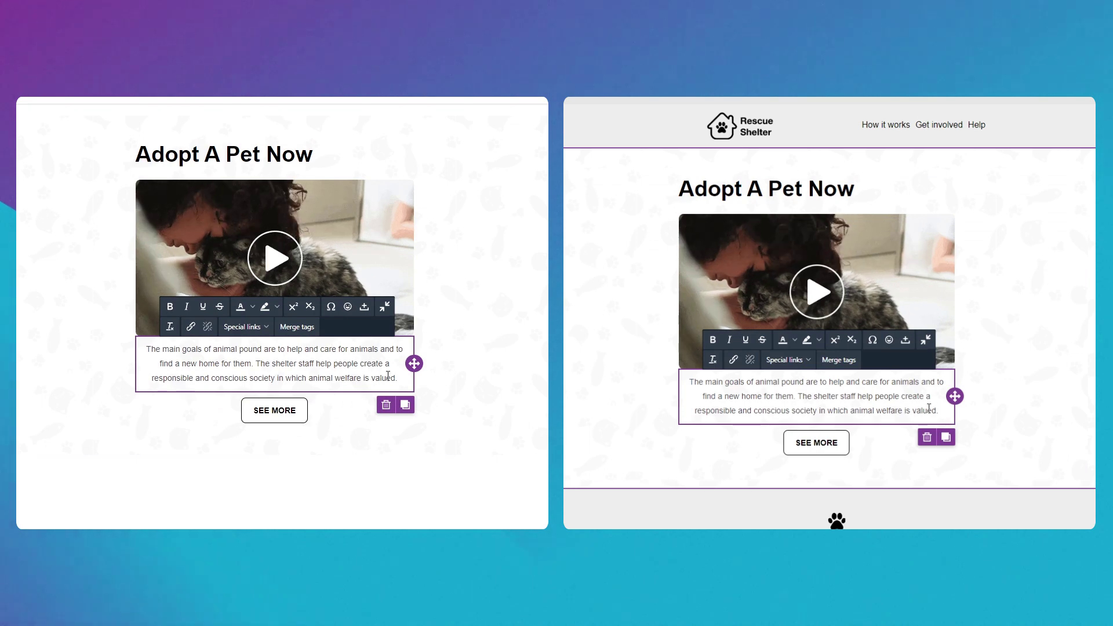
key(ctrl+a)
click(168, 310)
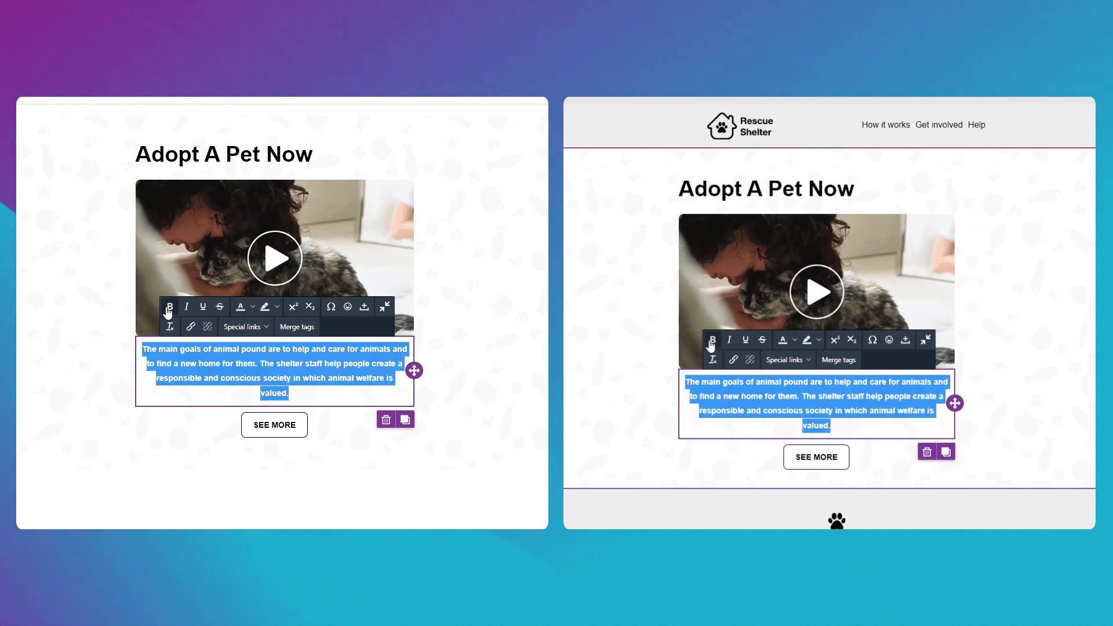
click(203, 307)
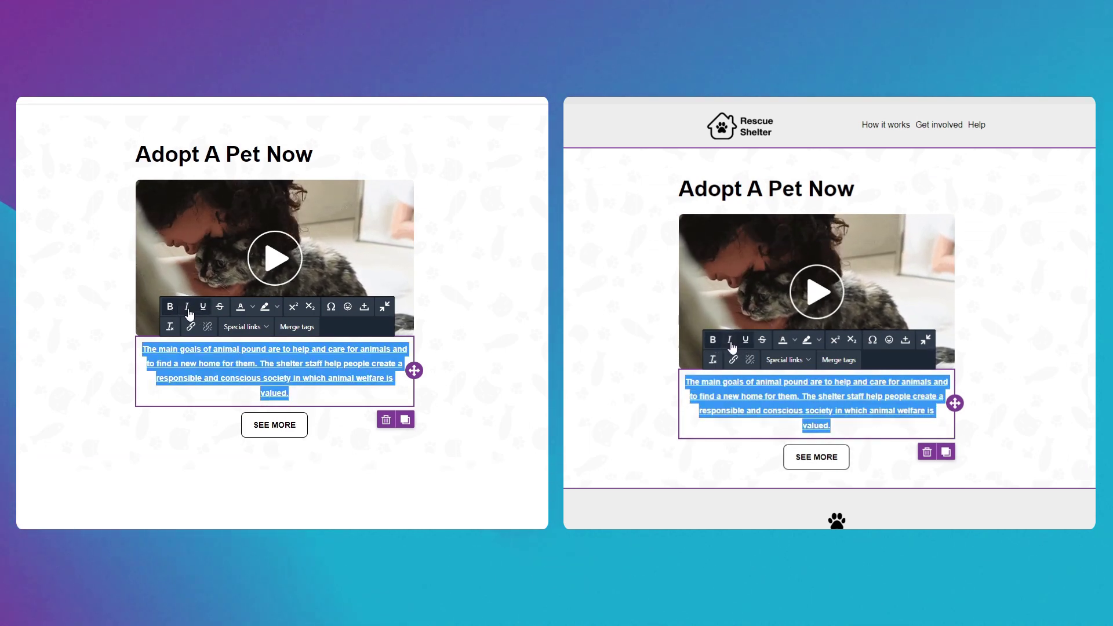
click(304, 427)
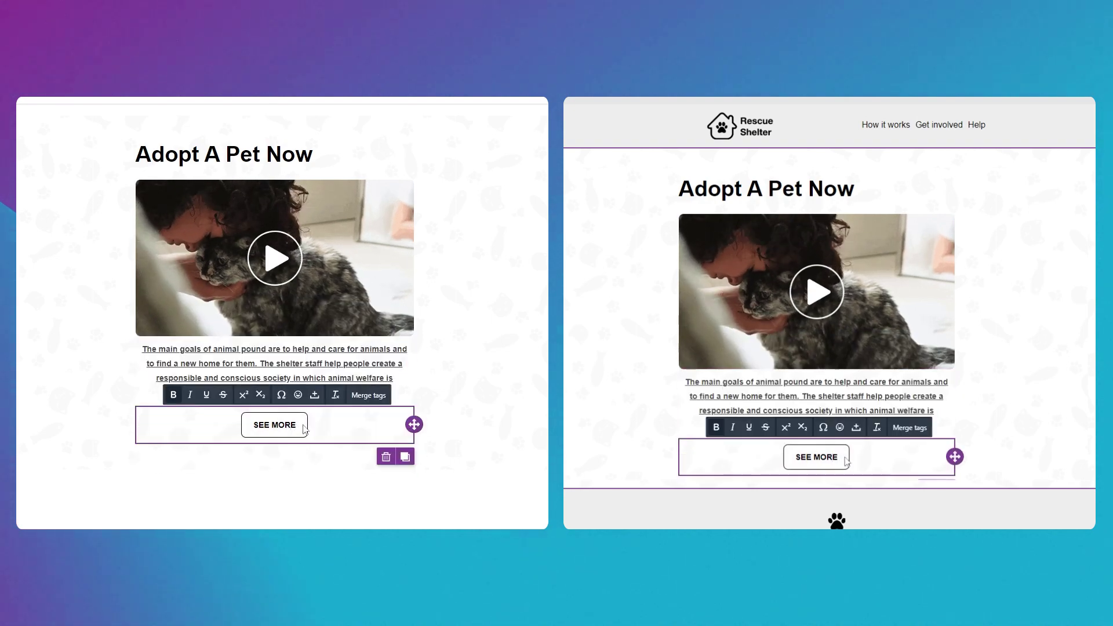
Select the SEE MORE button label text.
triple_click(303, 428)
text(q)
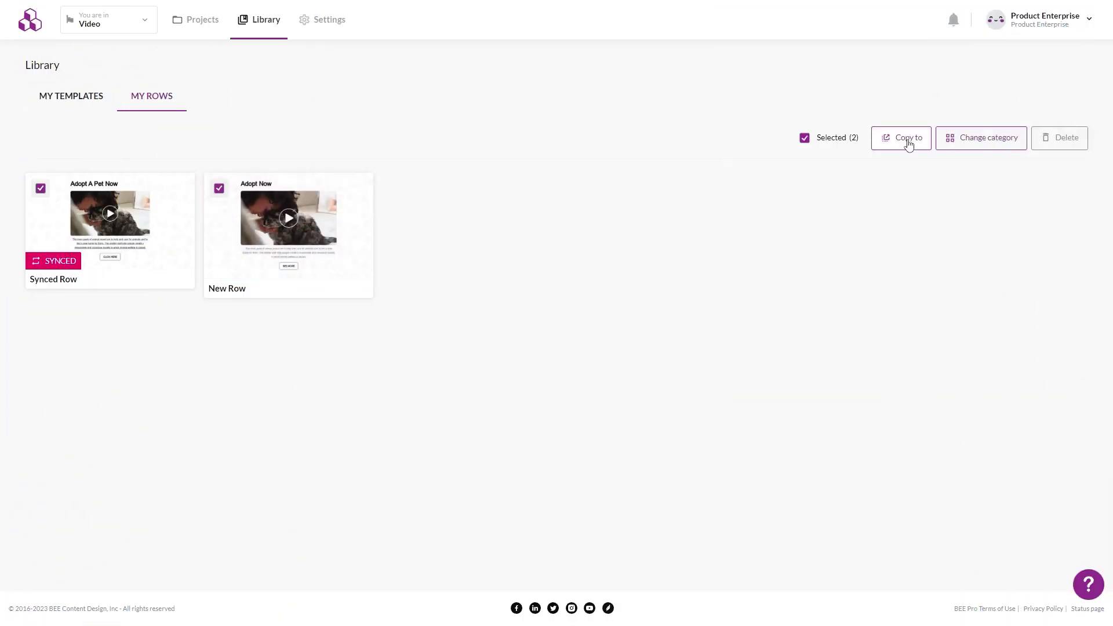
Copy both saved rows to the Video 2.0 workspace.
click(908, 145)
drag(662, 274, 660, 379)
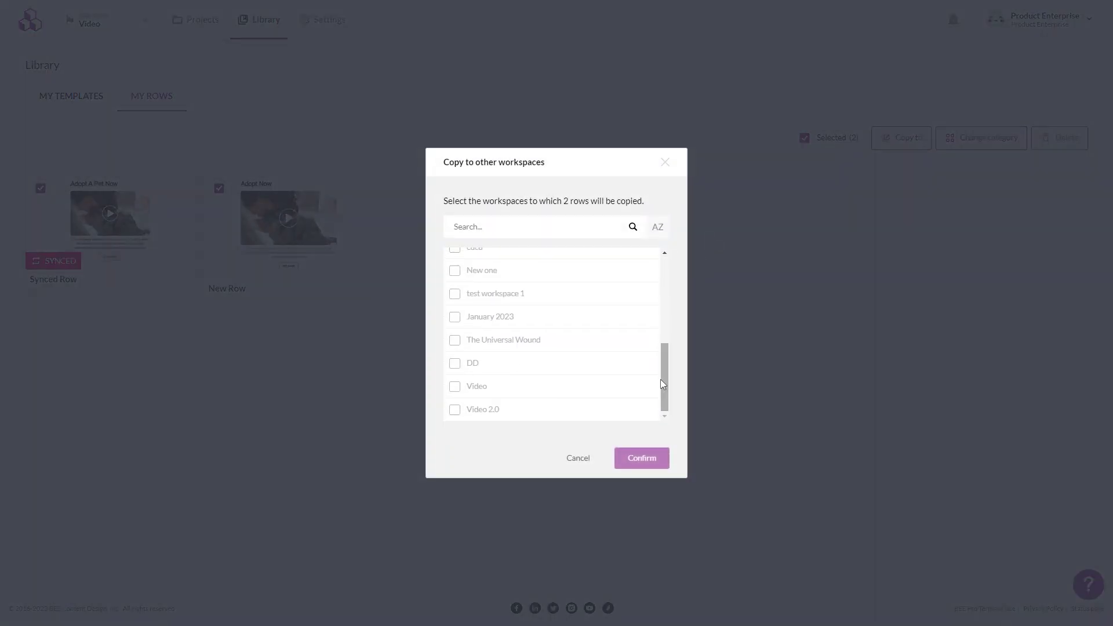
click(454, 410)
click(649, 459)
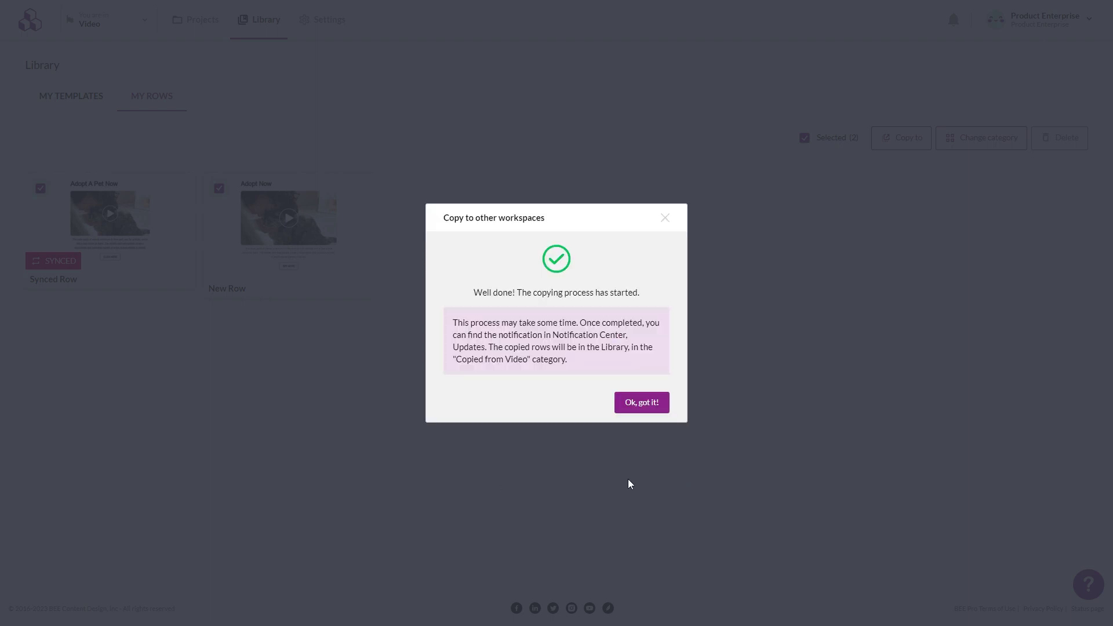
click(644, 408)
Switch to the Video 2.0 workspace and view its library of saved rows.
click(134, 26)
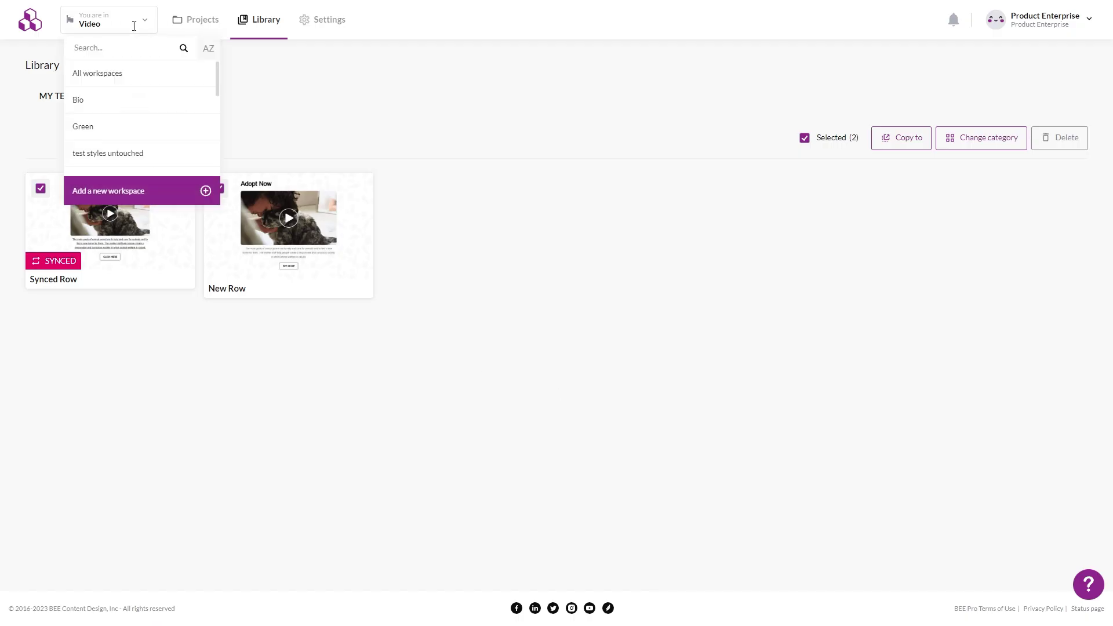
scroll(124, 157, down, 2)
click(105, 162)
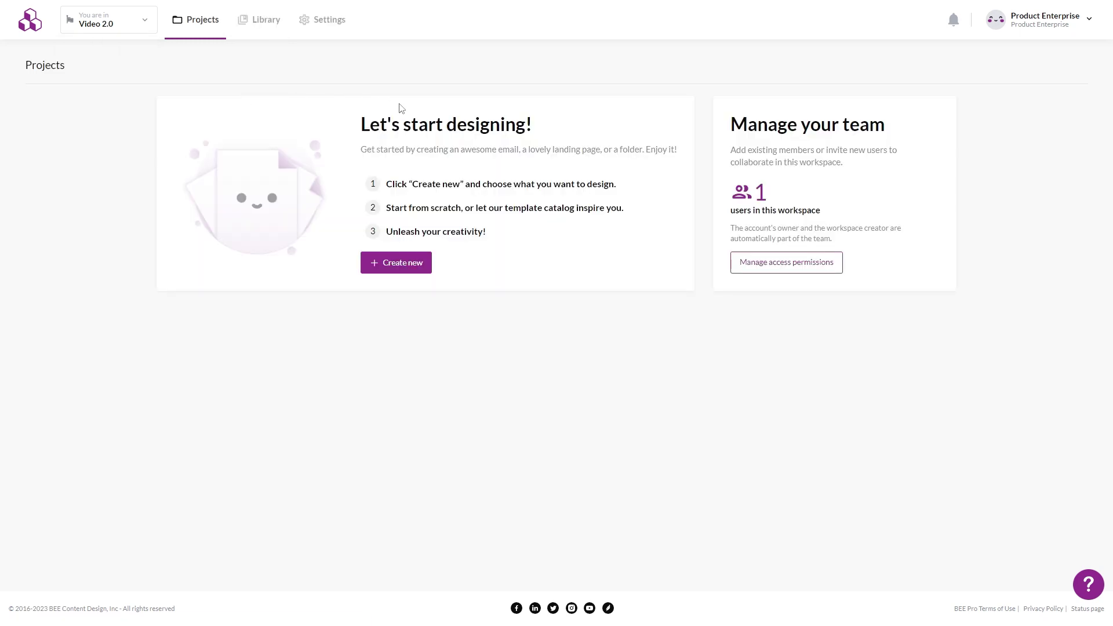
click(257, 36)
mouse_move(110, 228)
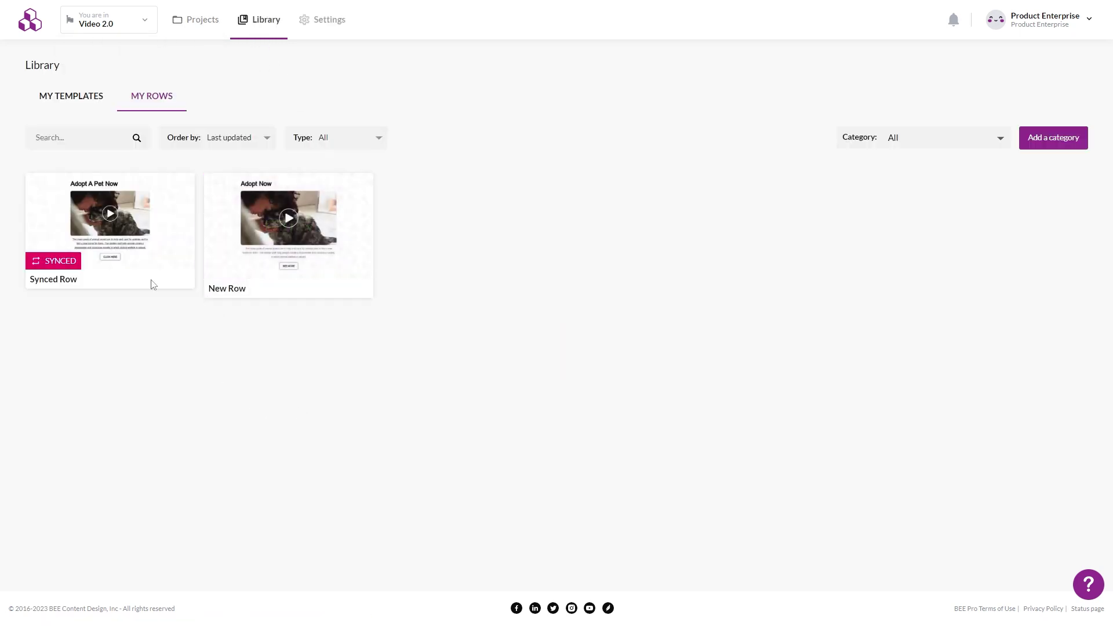